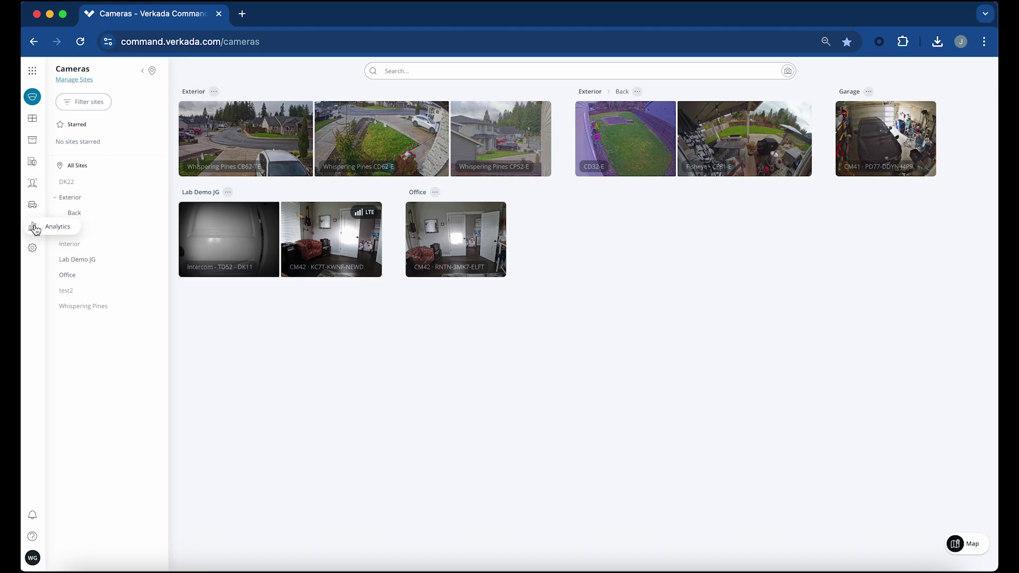
- Open Camera Analytics to list the three occupancy dashboards (totals 72, 71 and 53)
left_click(35, 230)
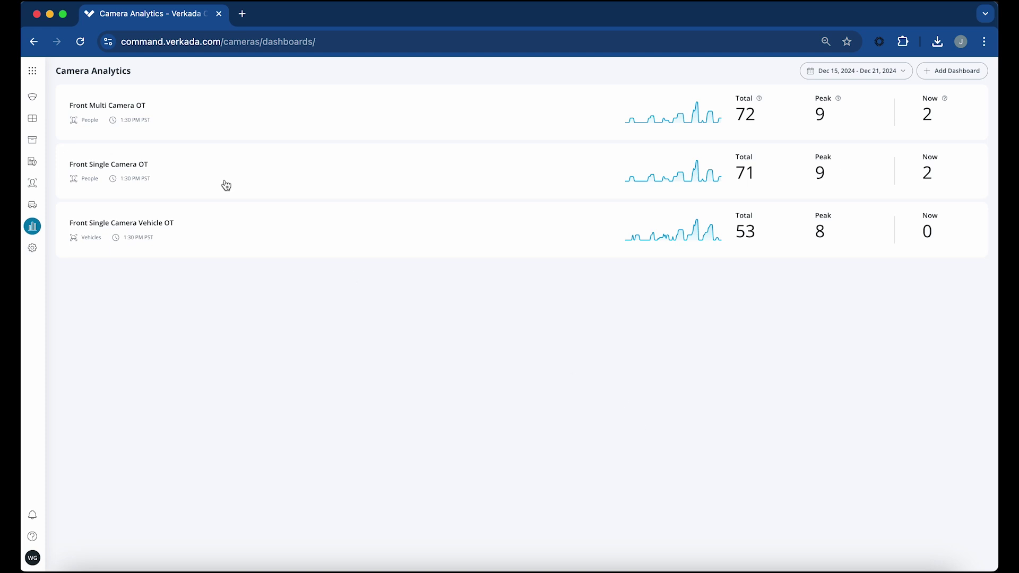
left_click(117, 110)
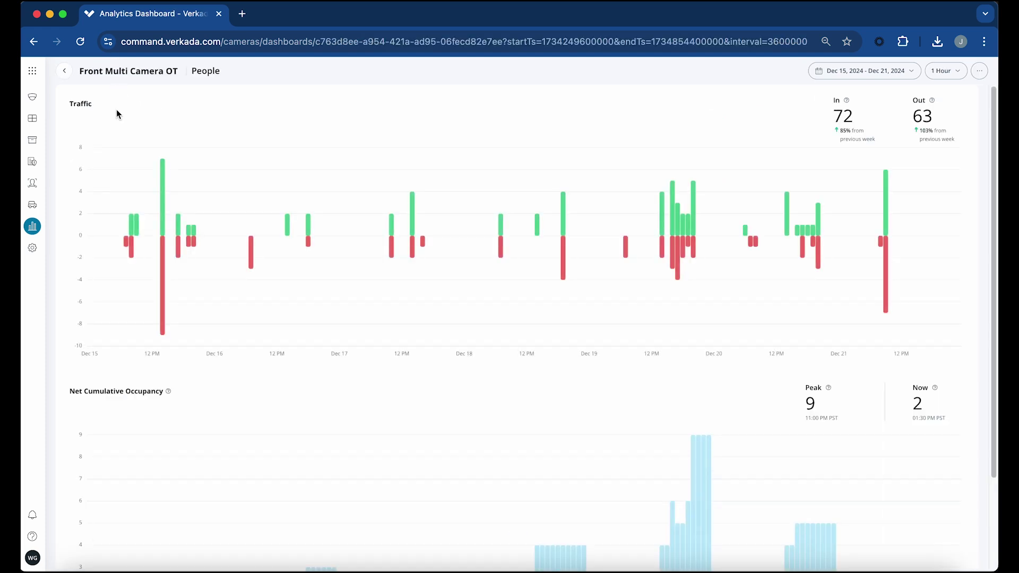
left_click(65, 72)
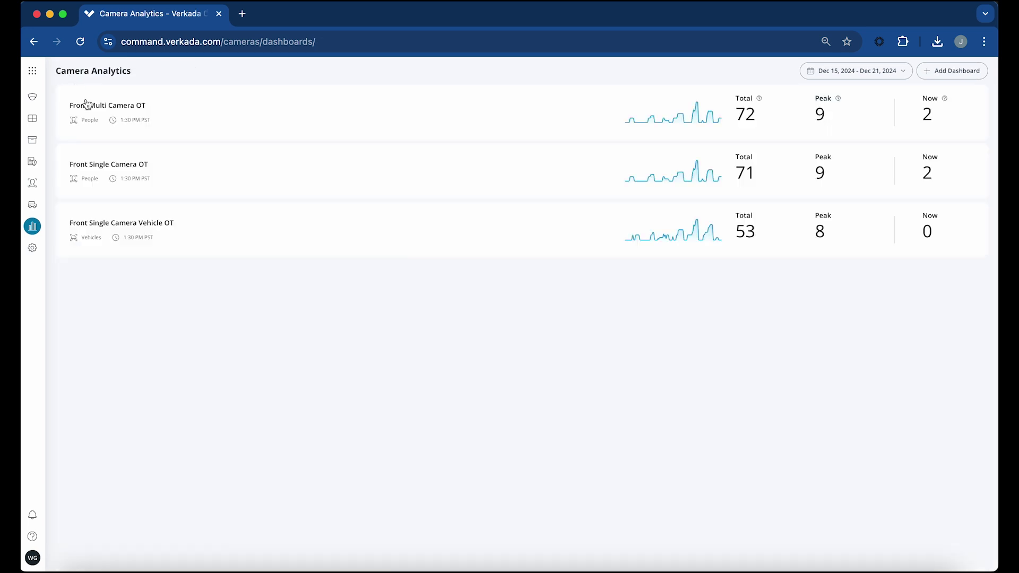
left_click(109, 229)
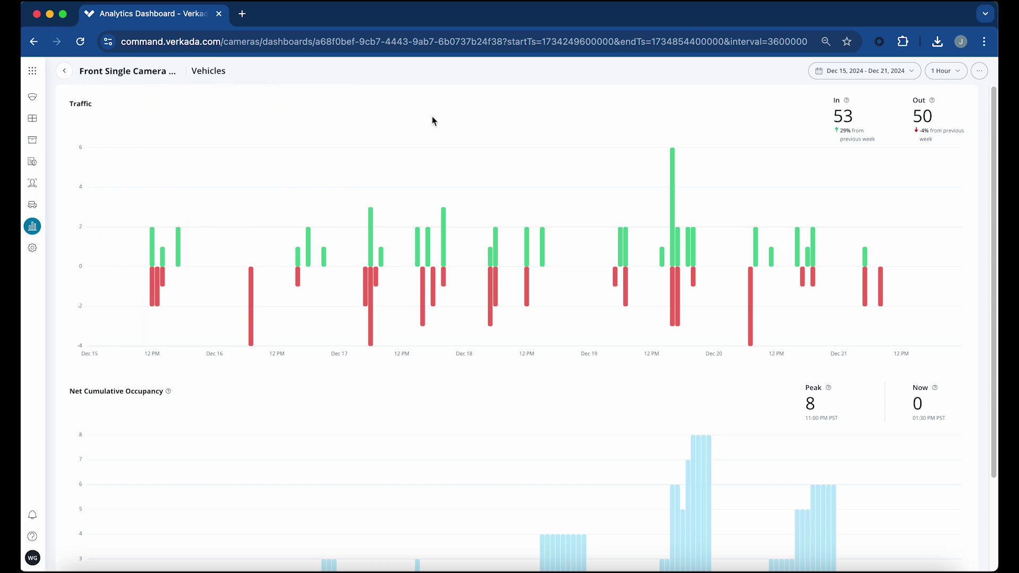
left_click(64, 71)
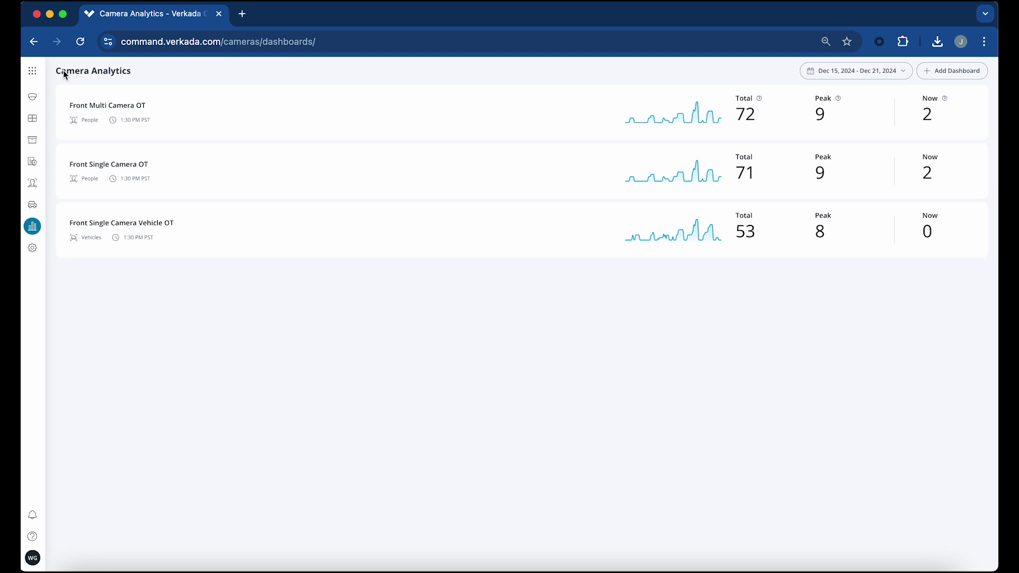
- Open the CM42 · KC7T-KWNF-NEWD camera from the Cameras grid and show its Analytics Occupancy Trends
left_click(32, 97)
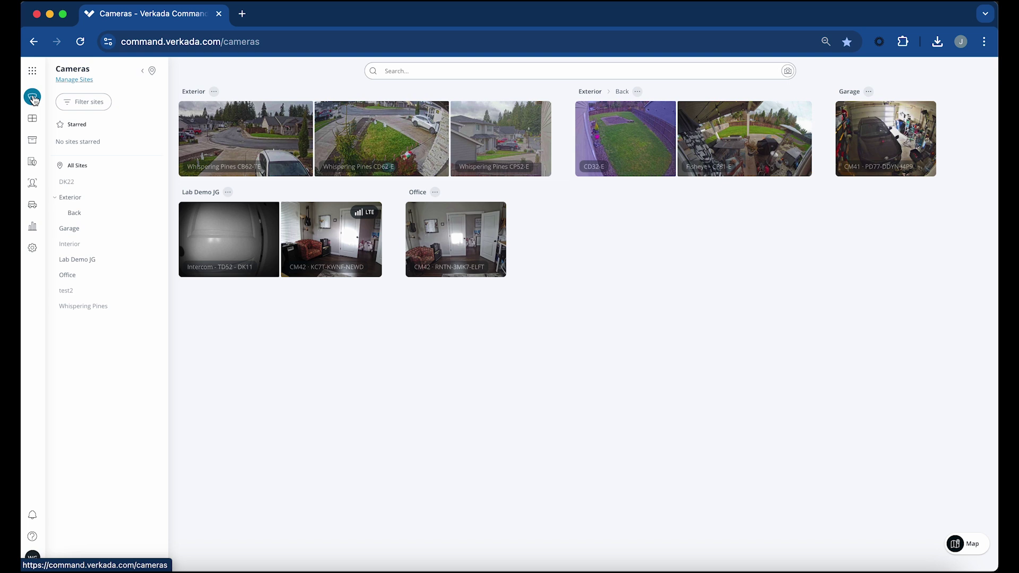
left_click(331, 242)
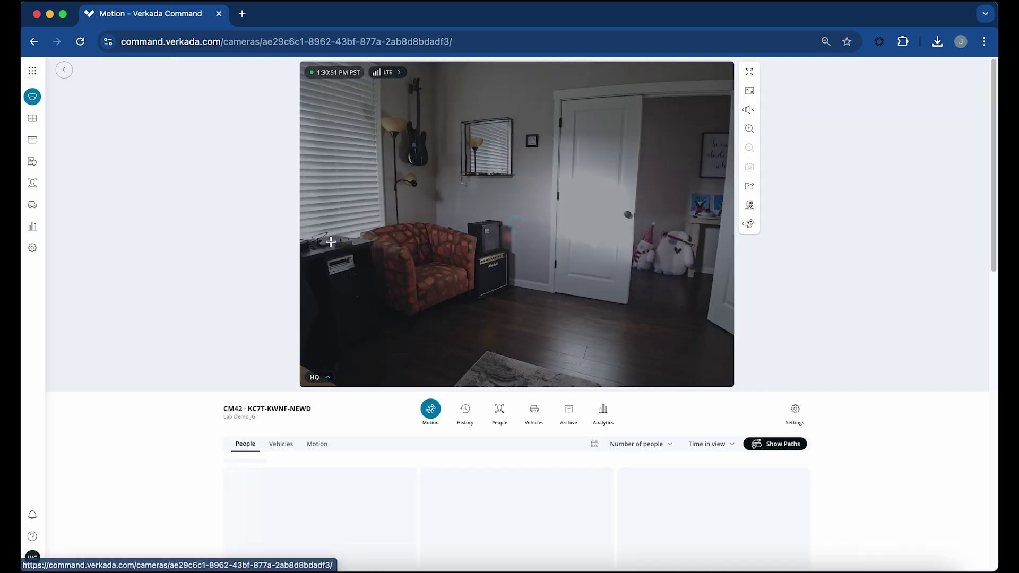
left_click(603, 410)
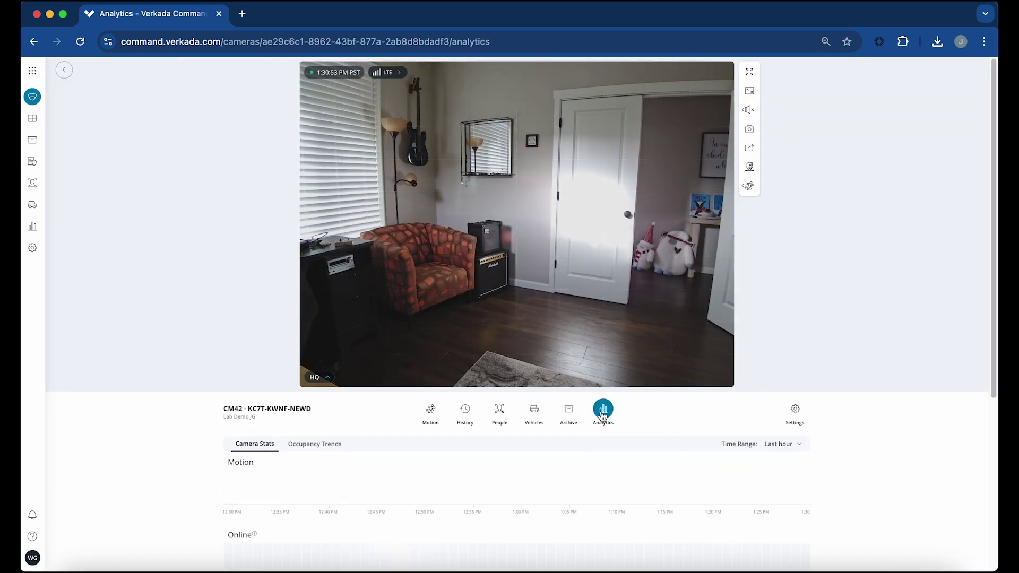
left_click(328, 446)
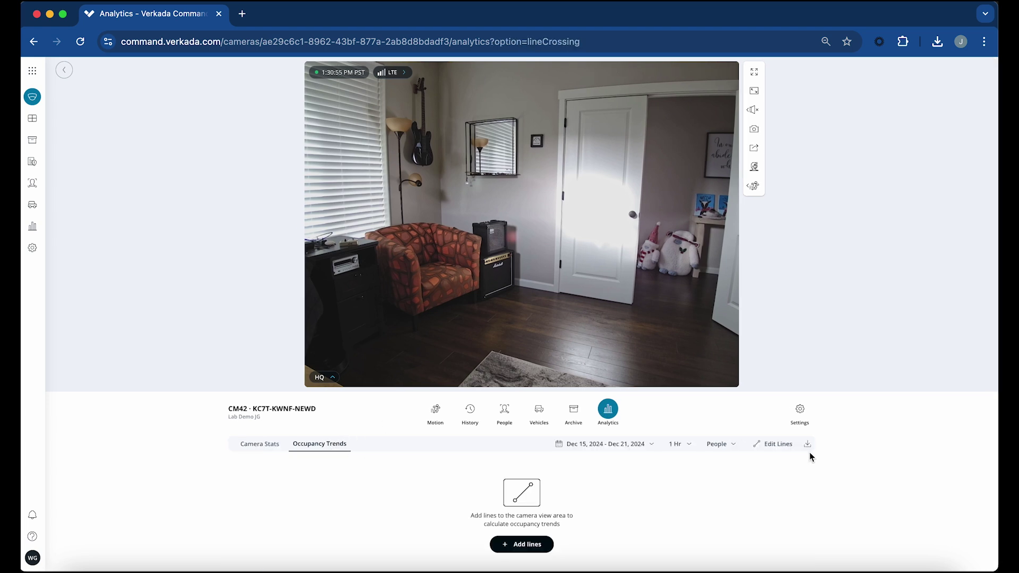
- Draw a People-counting line across the floor by the door, swap its In/Out directions, and save it
left_click(527, 547)
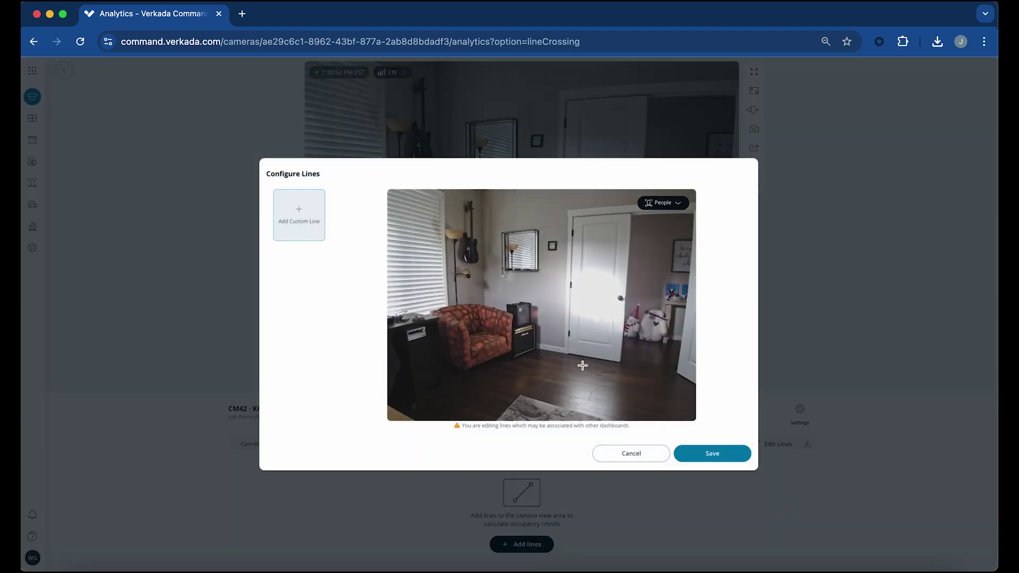
left_click_drag(629, 372, 541, 357)
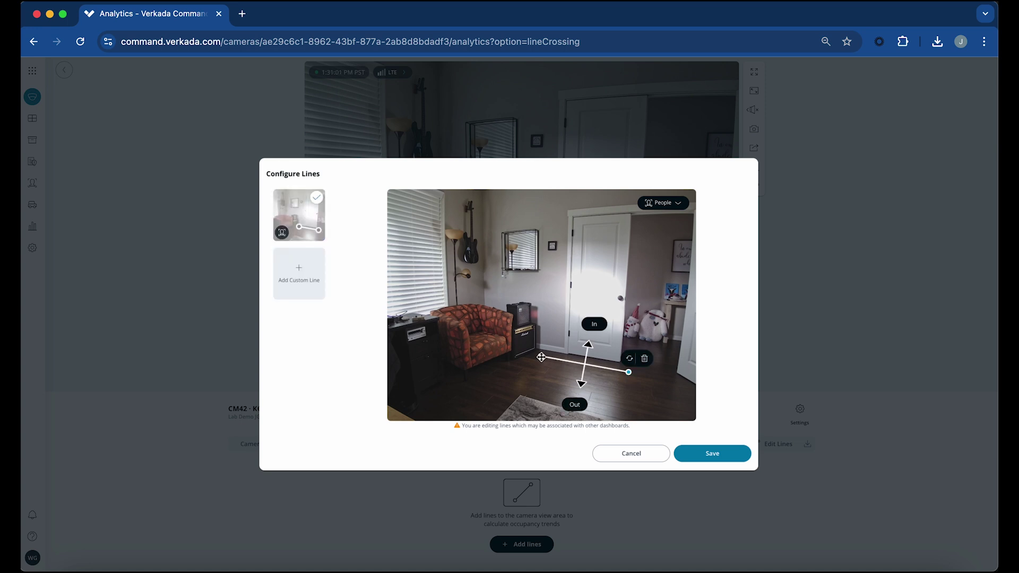
left_click(628, 357)
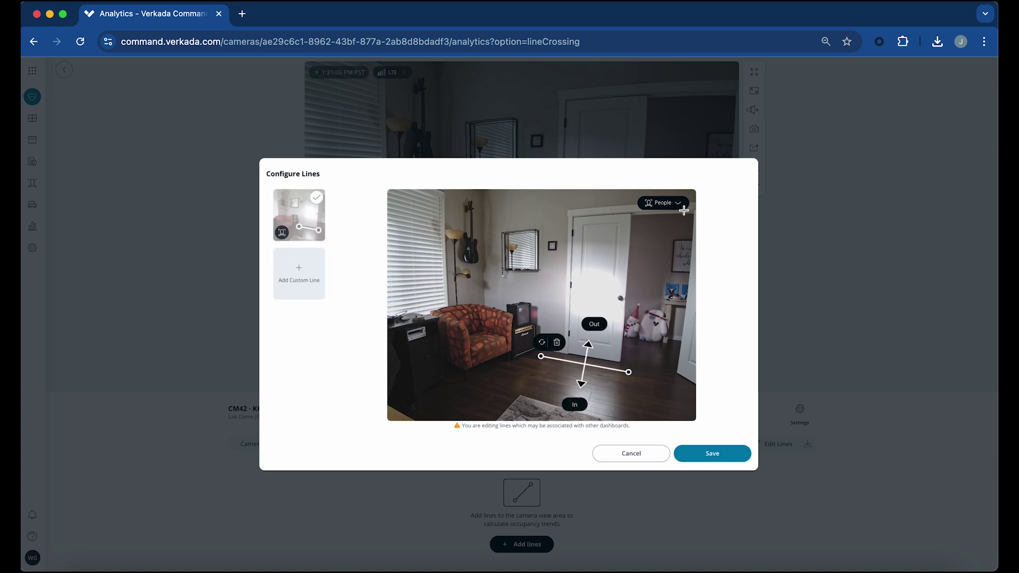
left_click(665, 206)
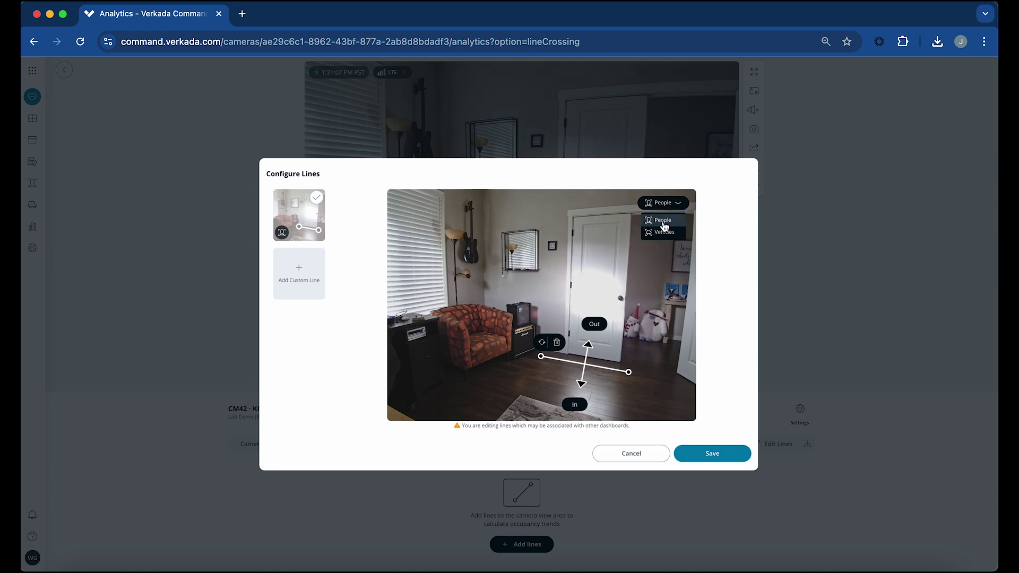
left_click(662, 221)
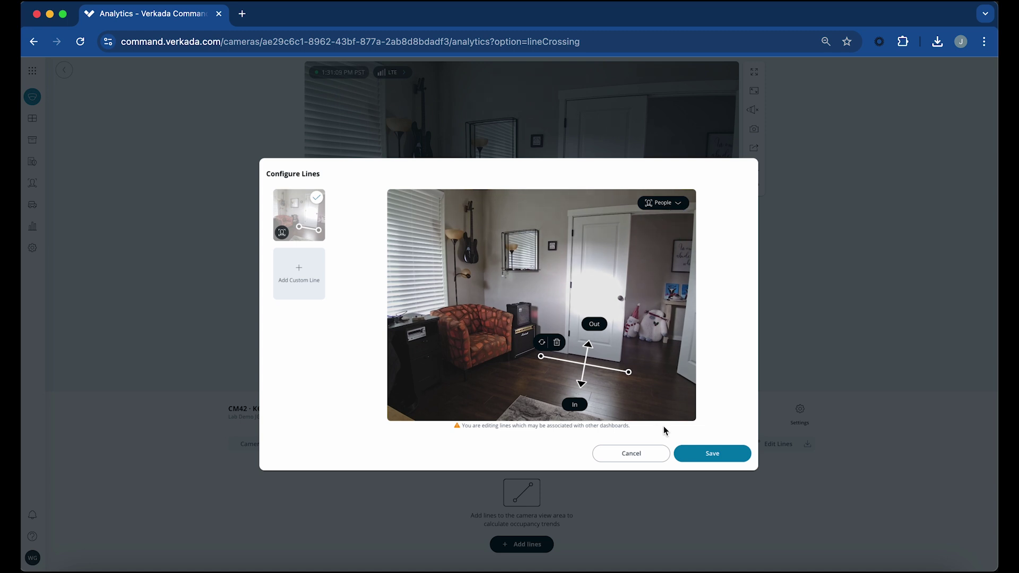
left_click(728, 455)
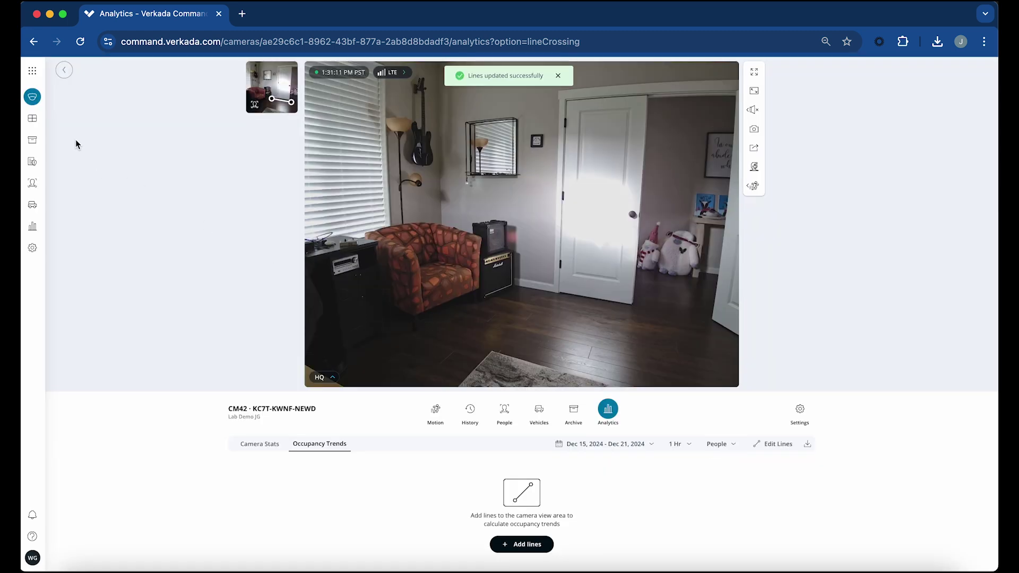
- Show Whispering Pines CD62-E's Occupancy Trends with the lawn line preset selected (71 in, 62 out)
left_click(32, 97)
left_click(381, 133)
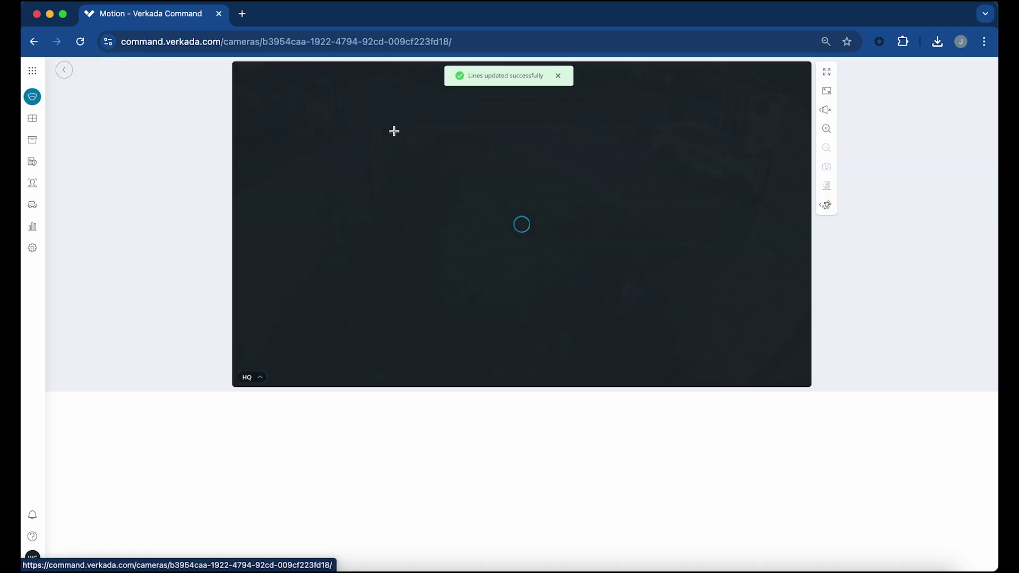
left_click(603, 417)
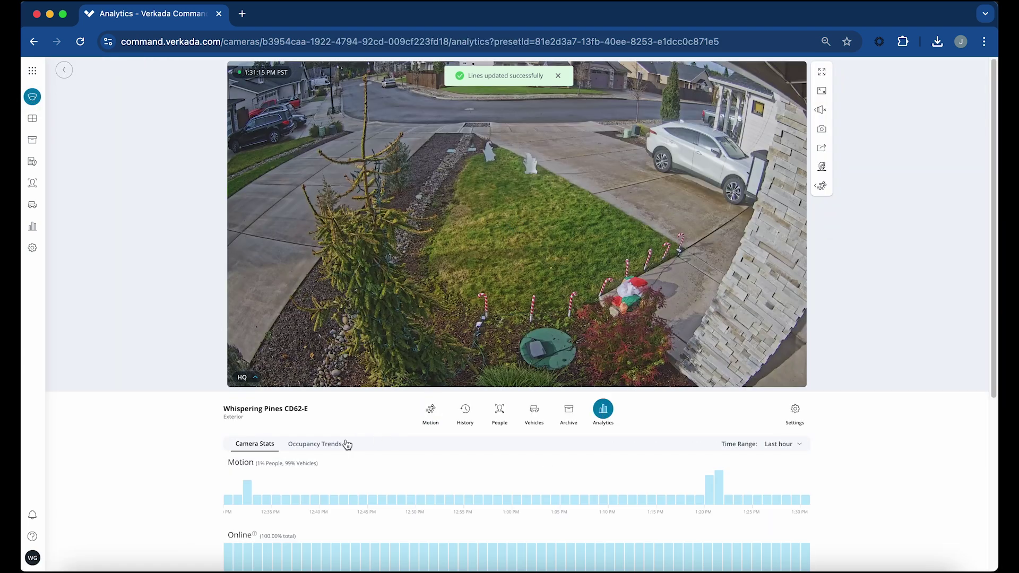
left_click(318, 446)
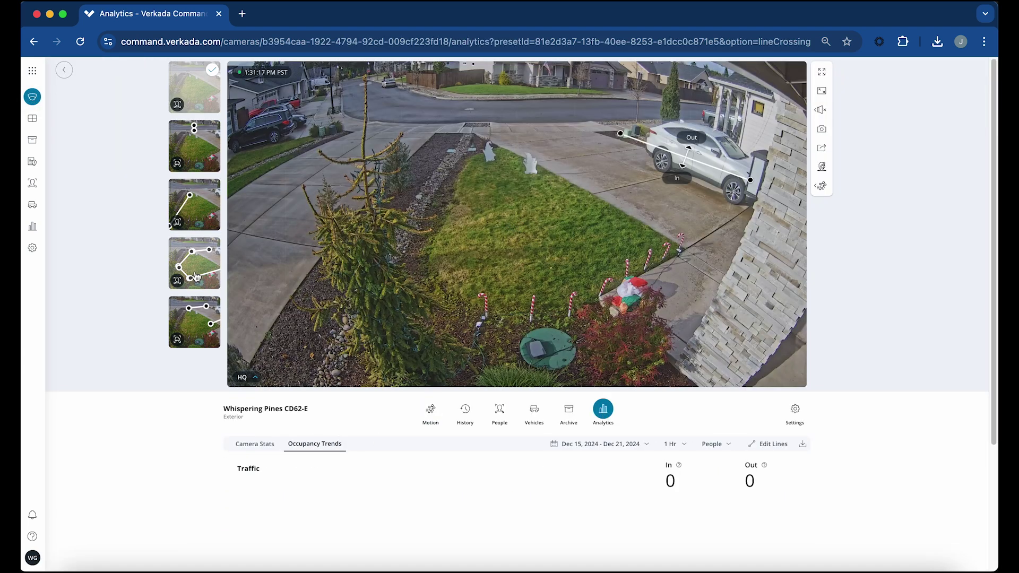
left_click(193, 268)
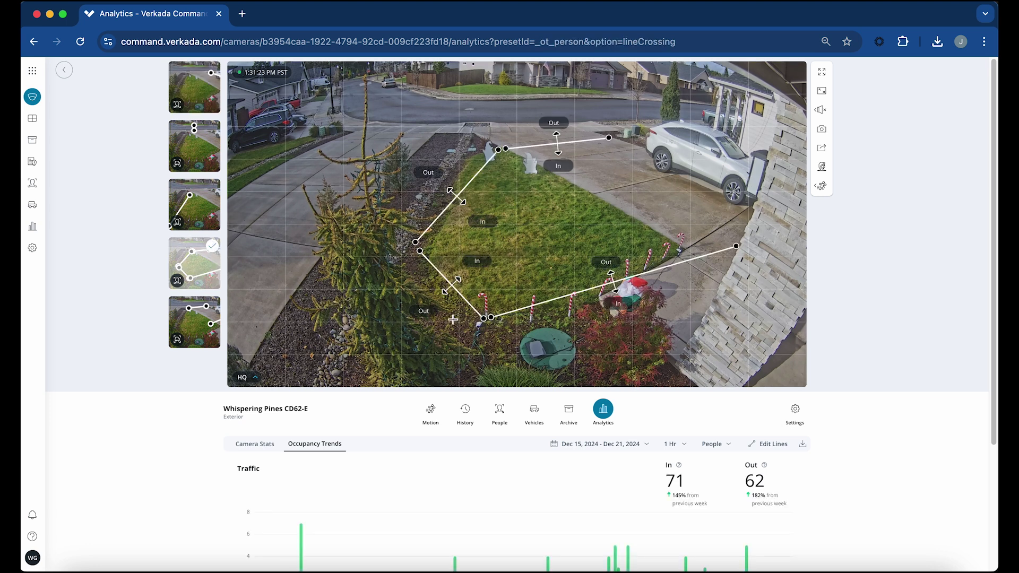
- Open the line configuration and preview the custom, two-vehicle-line and three-people-line presets
left_click(769, 443)
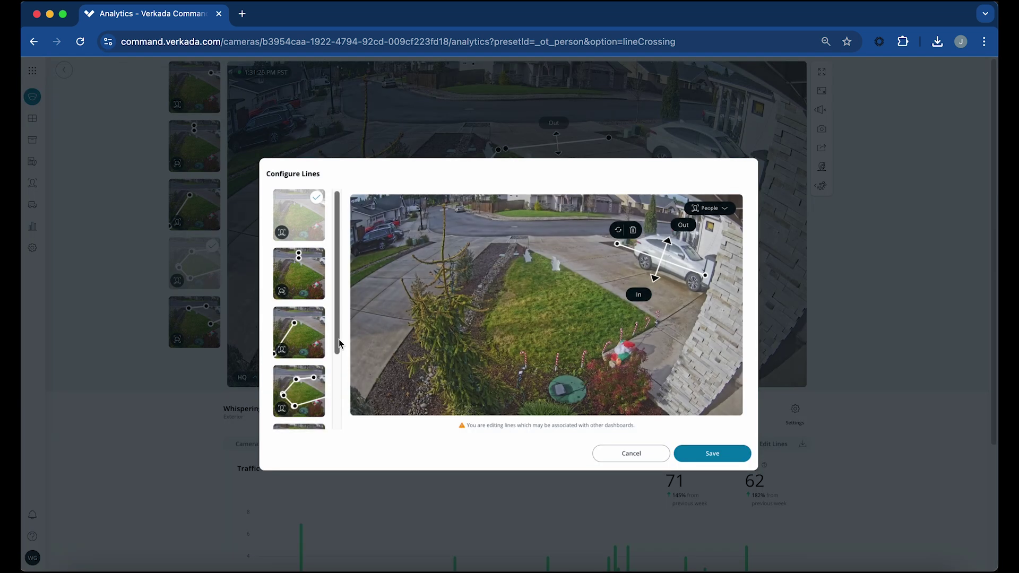
left_click_drag(336, 345, 339, 432)
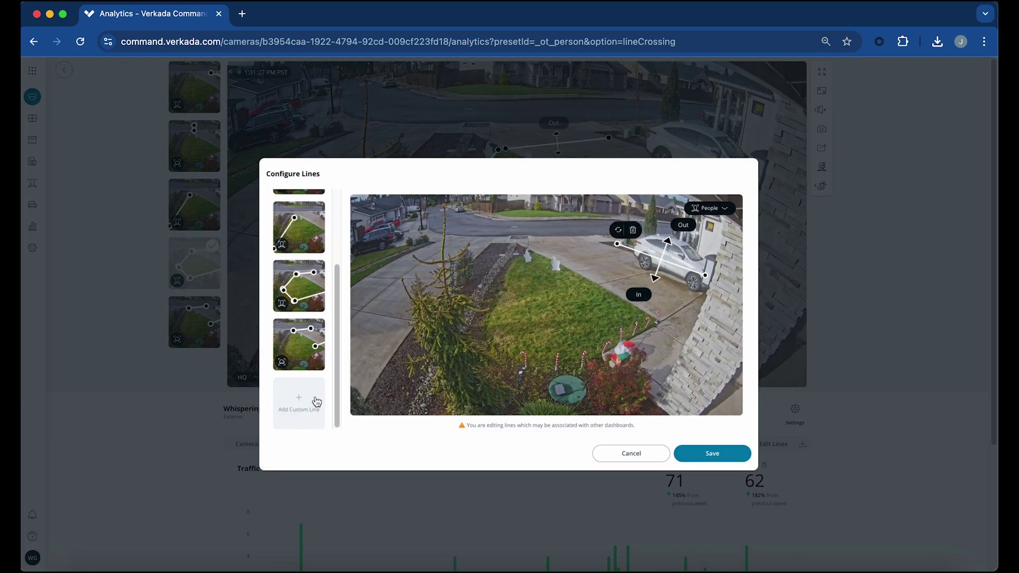
left_click(302, 409)
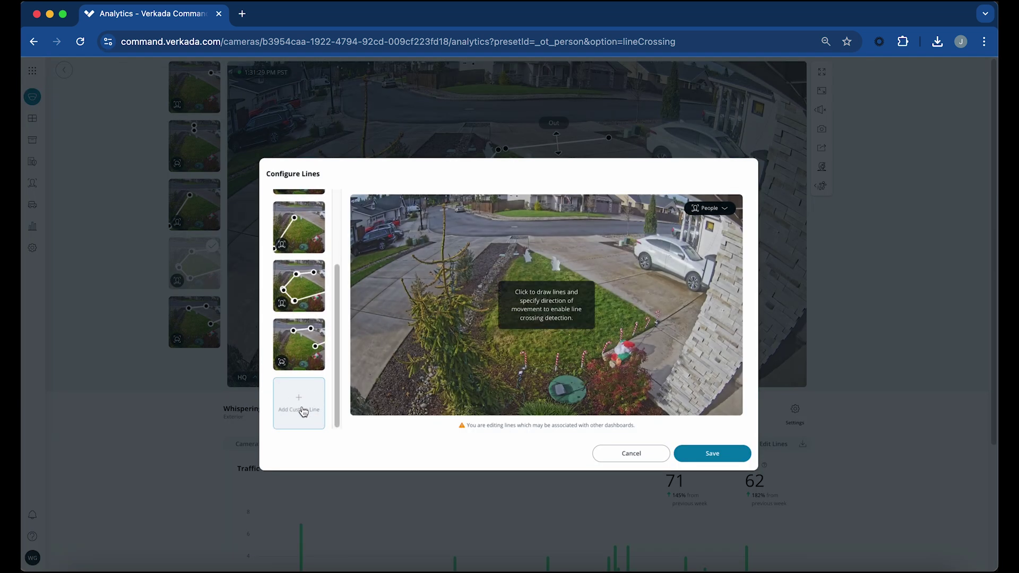
left_click(302, 354)
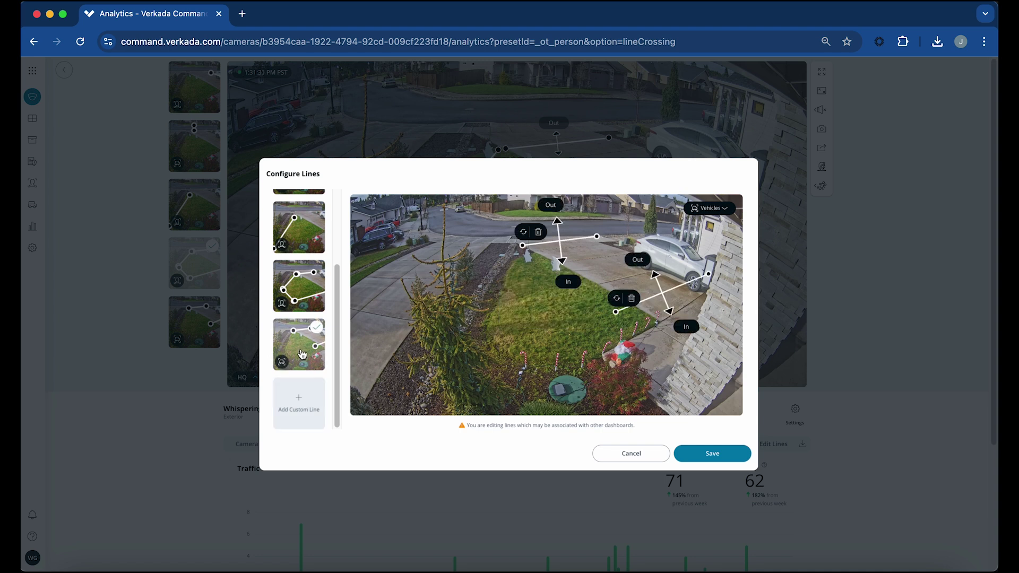
left_click(307, 294)
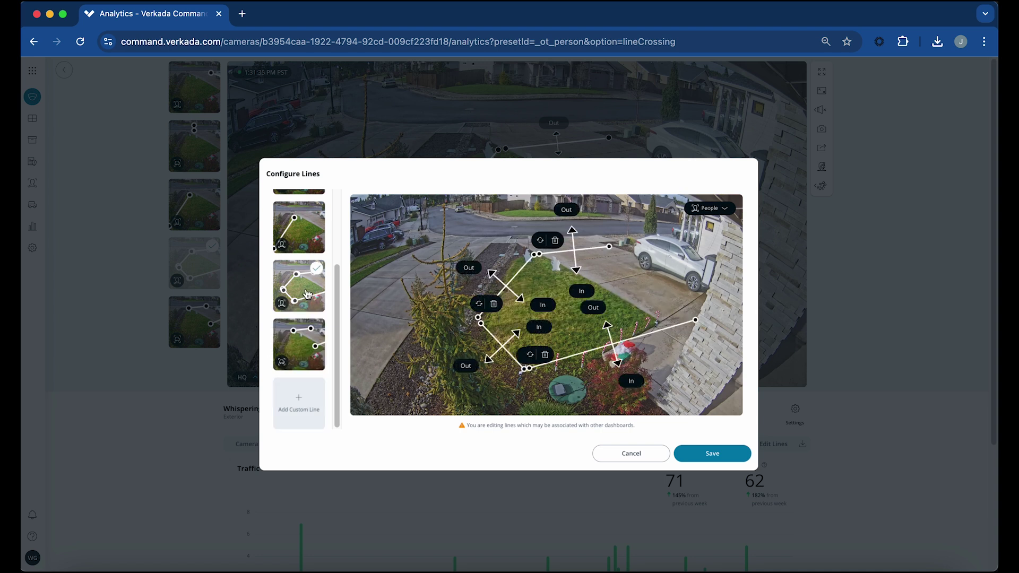
- Preview the single vertical vehicle line preset, then cancel without saving and return to the Cameras grid
scroll(307, 269, "up", 1)
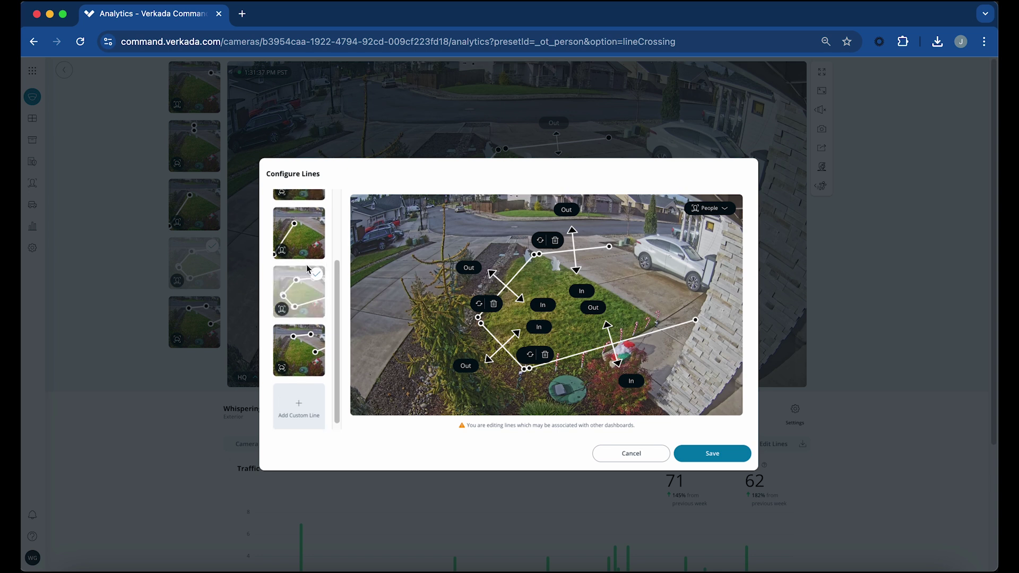
scroll(306, 257, "up", 3)
left_click(303, 241)
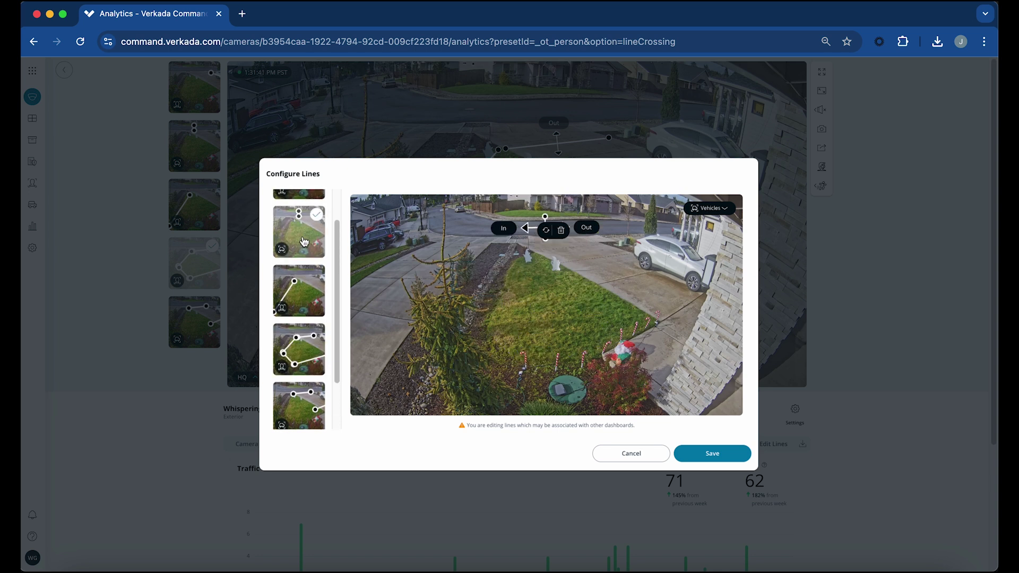
left_click(629, 453)
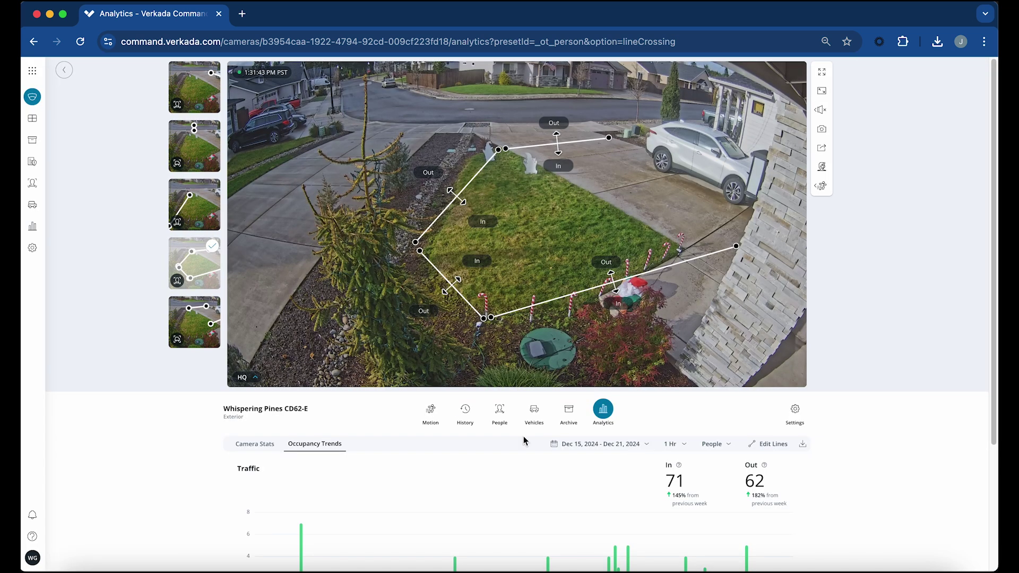
left_click(32, 97)
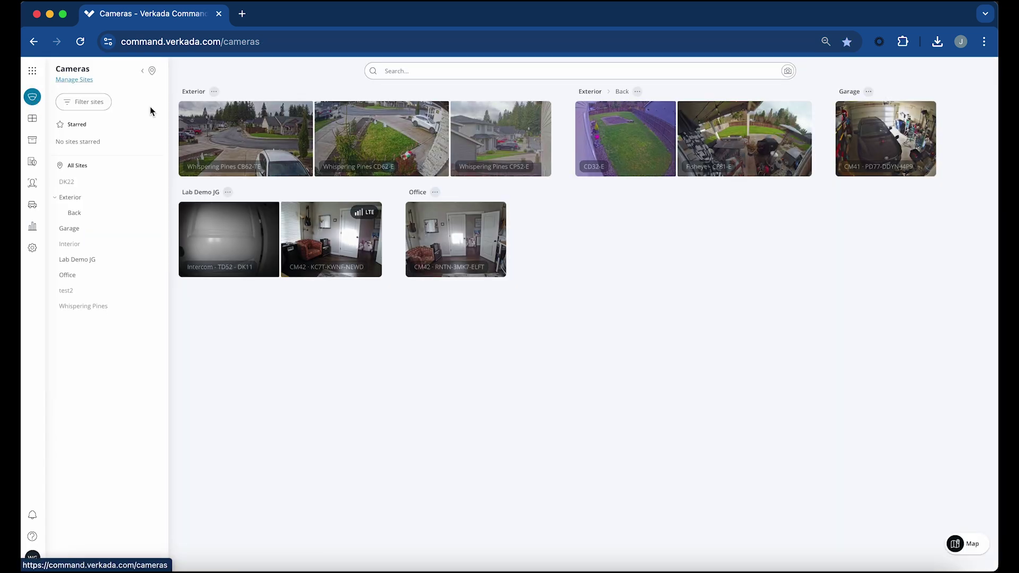
- Open Whispering Pines CD62-E's Occupancy Trends for the person line-crossing preset and view the hourly Dec 15–21 chart
left_click(393, 135)
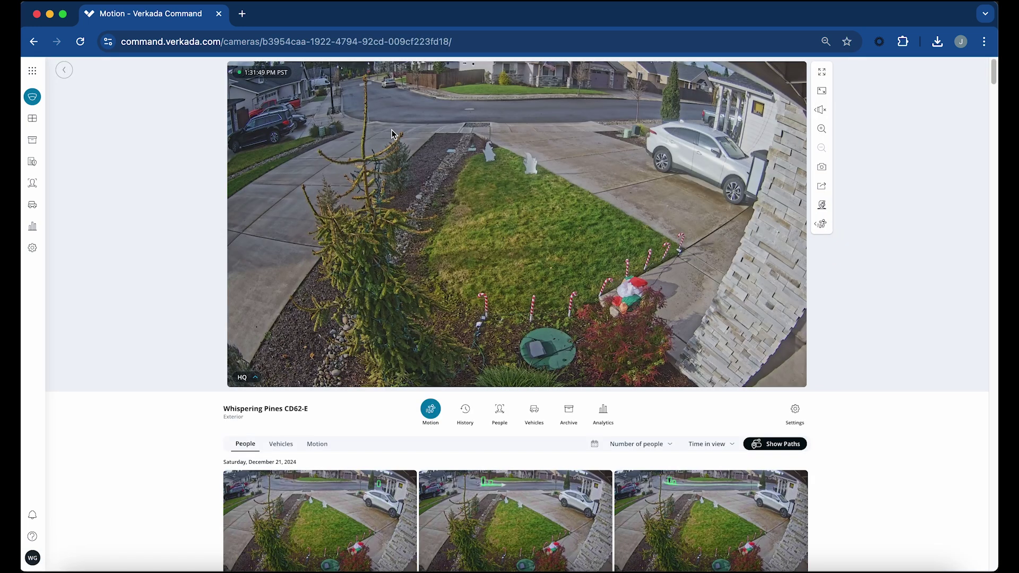
left_click(609, 415)
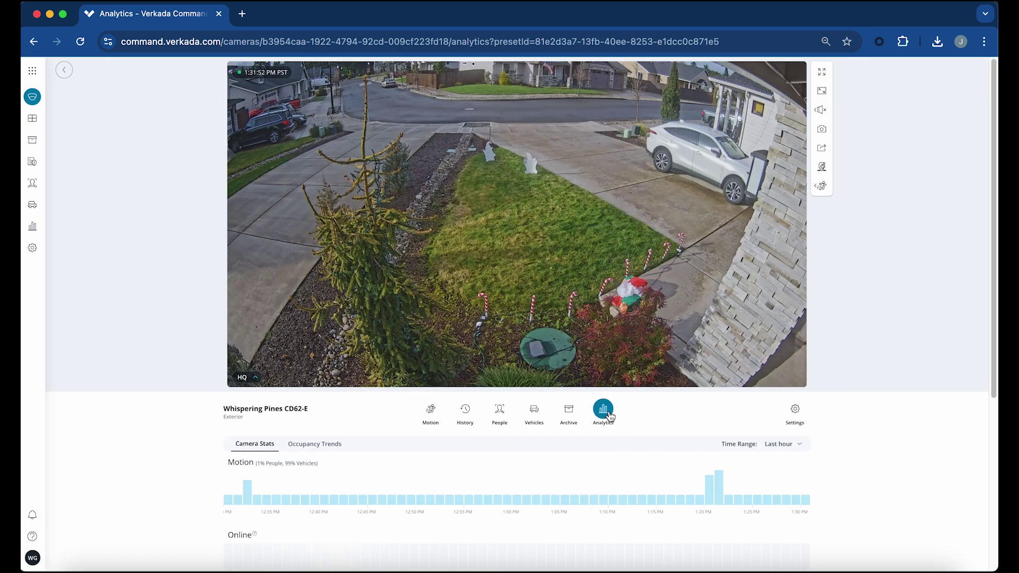
left_click(312, 447)
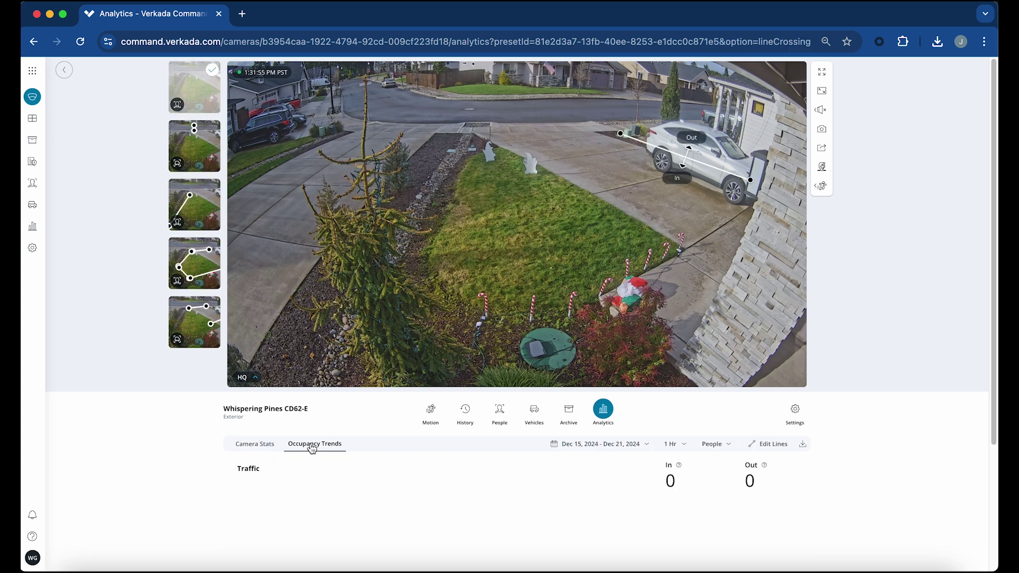
left_click(200, 272)
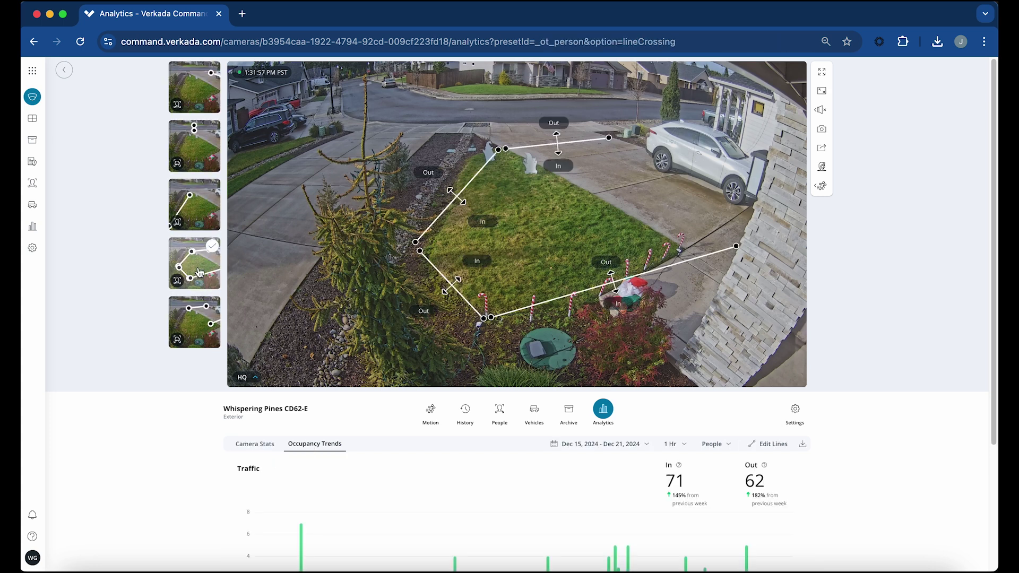
scroll(866, 492, "down", 3)
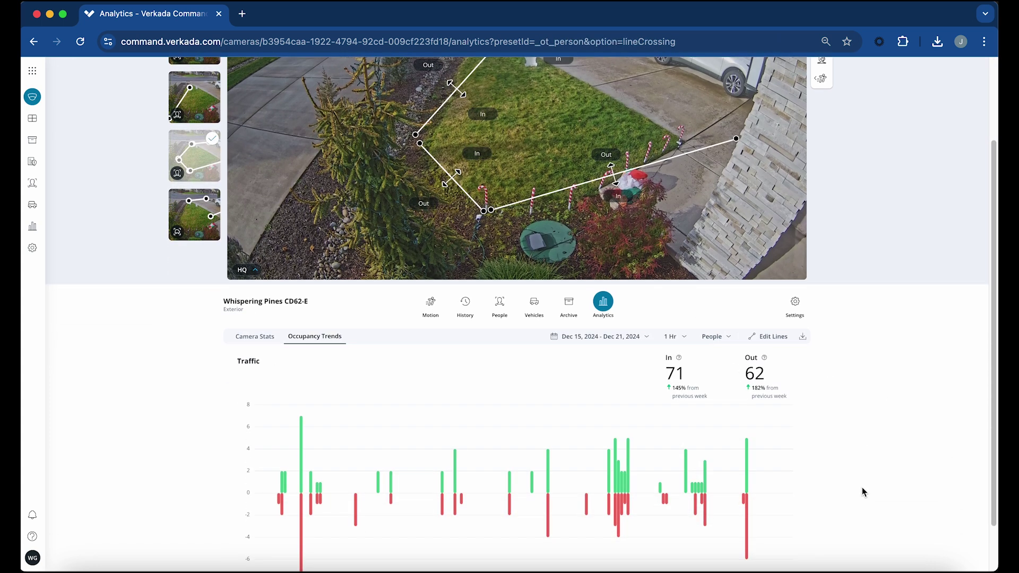
scroll(861, 487, "down", 1)
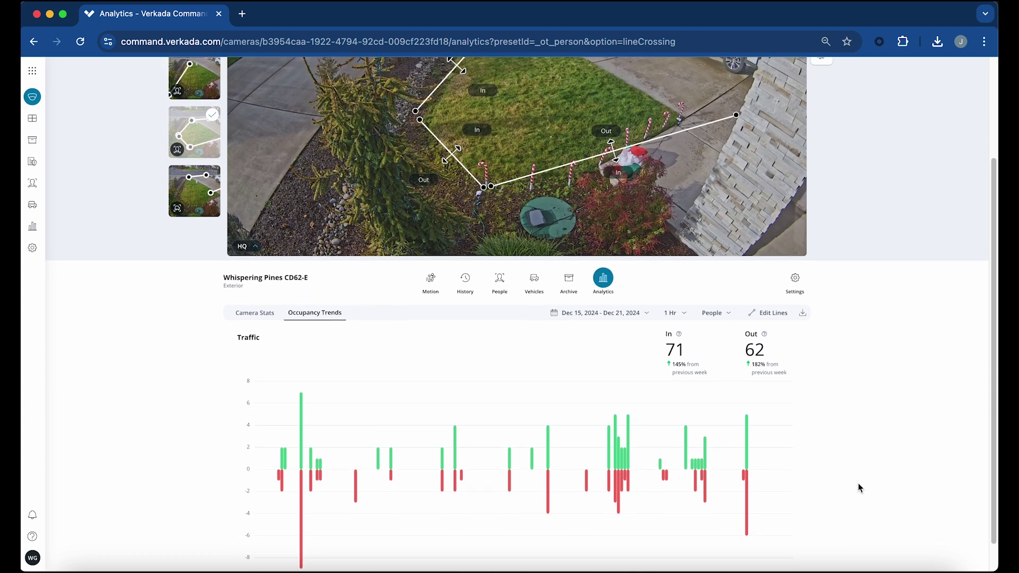
mouse_move(548, 439)
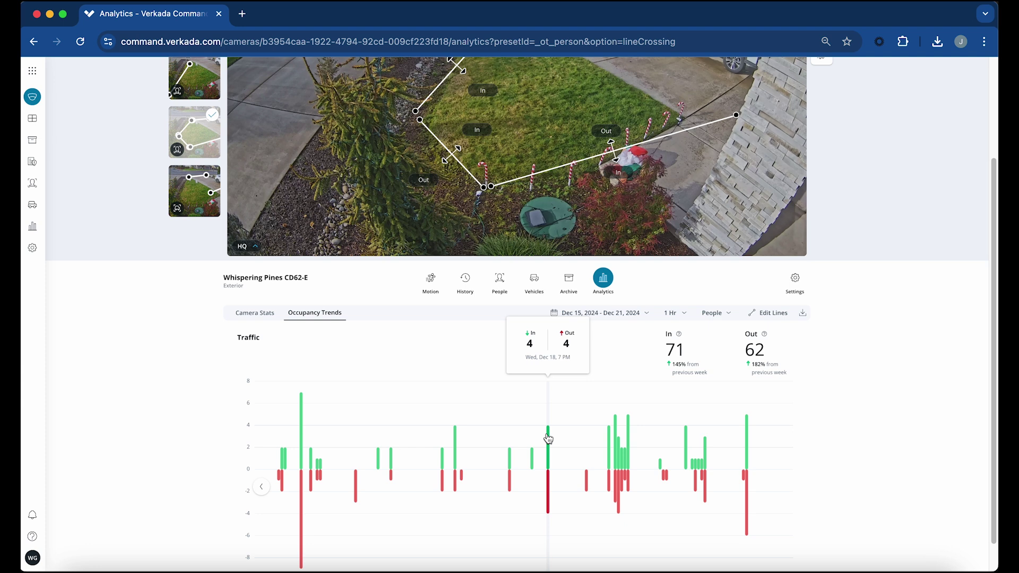
mouse_move(613, 428)
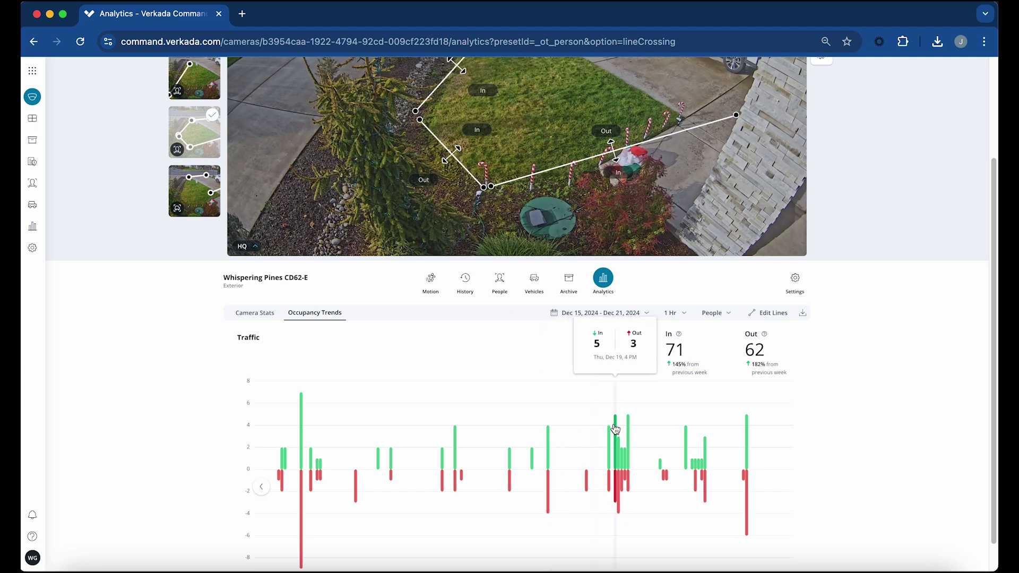
- Switch the traffic chart interval to 1 Day, then Hourly Average, then back to 1 Hr
left_click(676, 315)
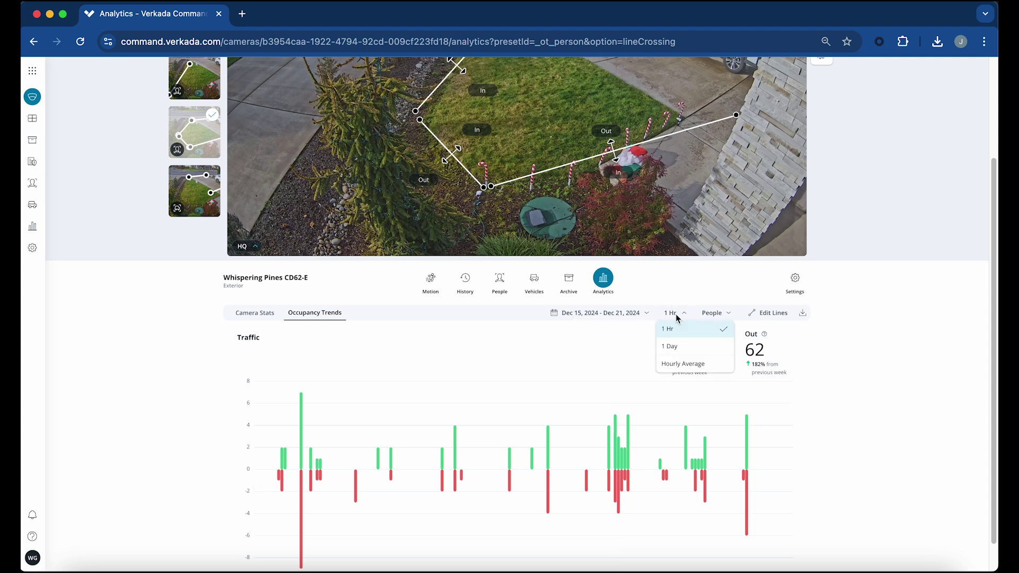
left_click(673, 346)
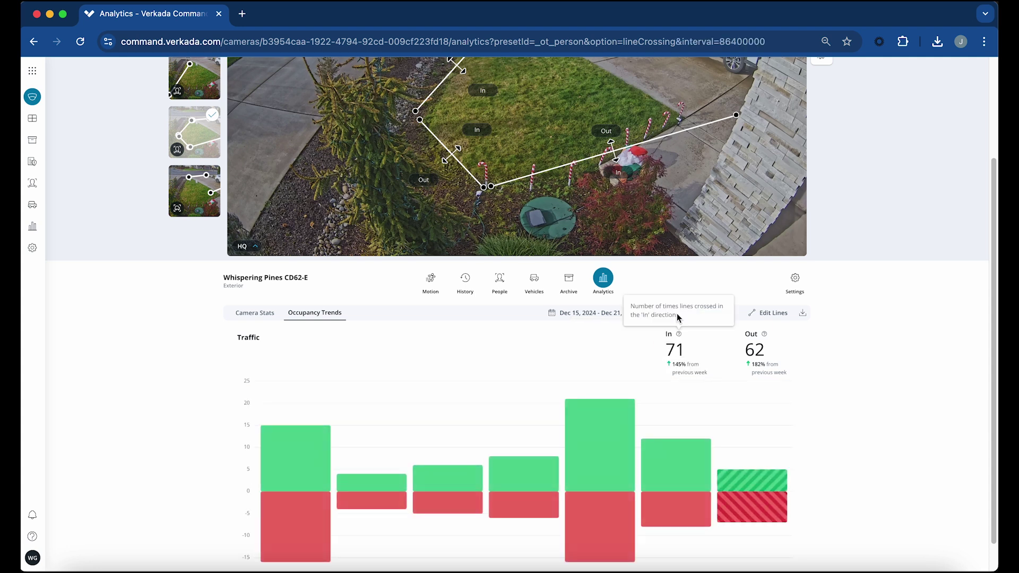
left_click(665, 314)
left_click(666, 364)
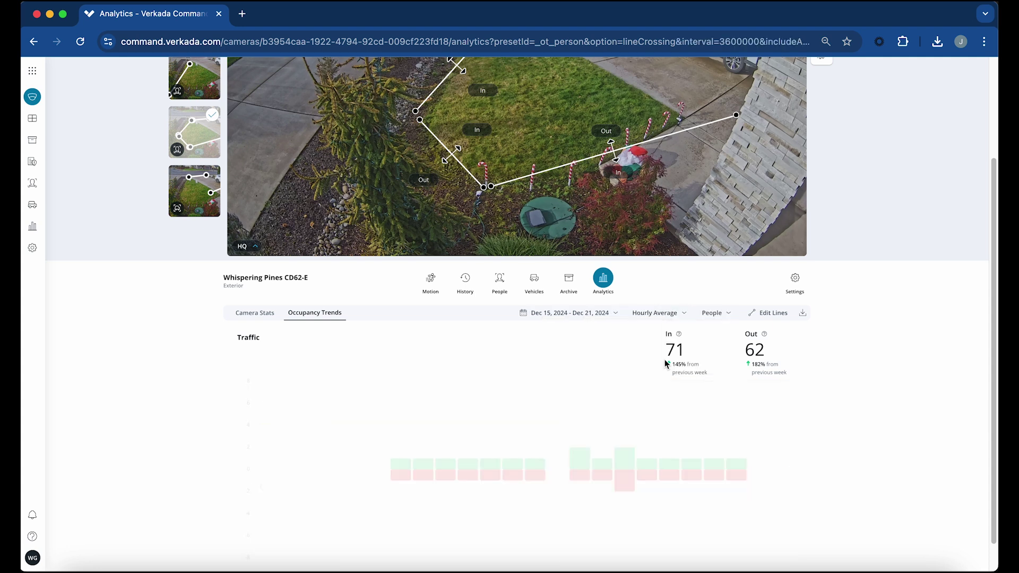
left_click(640, 319)
left_click(642, 328)
- Browse the date picker from November back to December 2024, then step the chart to Dec 8–14 (29 in, 22 out)
left_click(576, 314)
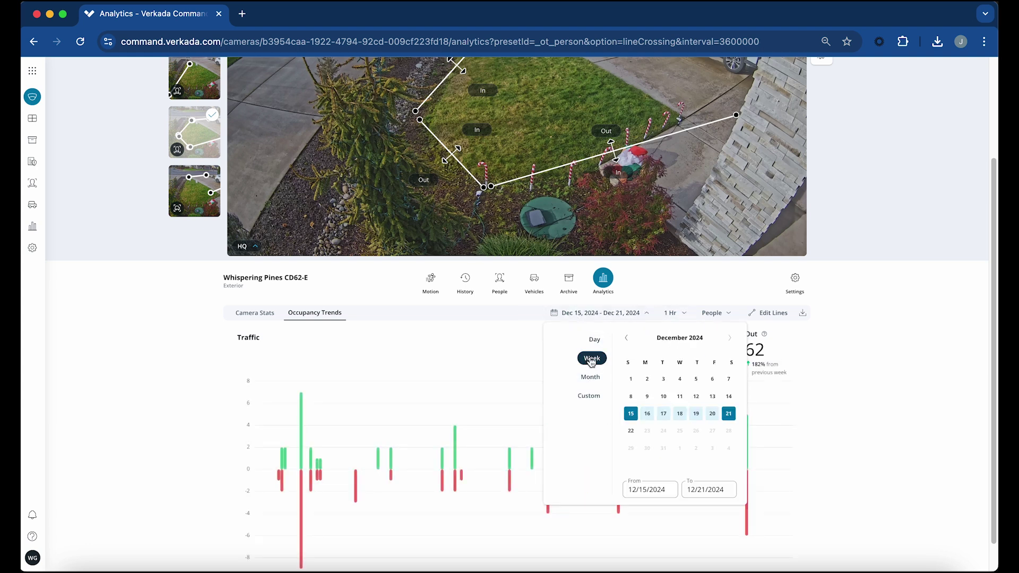
left_click(627, 338)
left_click(729, 338)
left_click(492, 358)
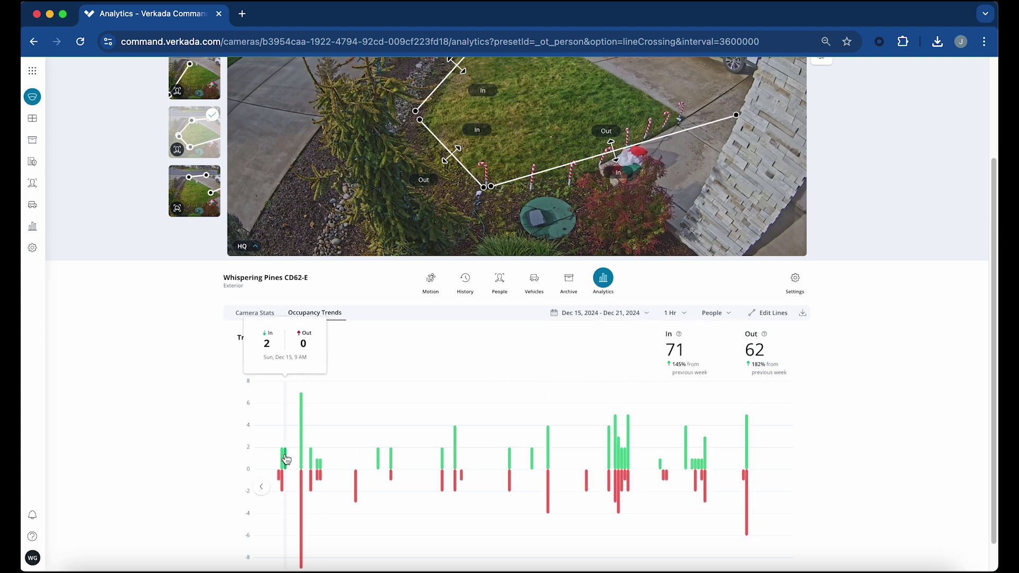
left_click(261, 487)
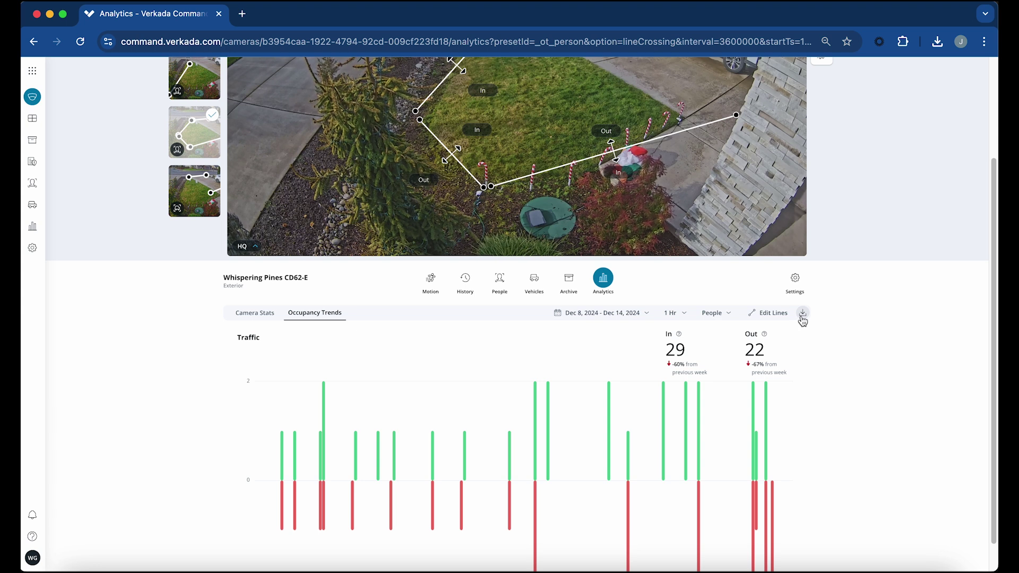
scroll(802, 318, "up", 5)
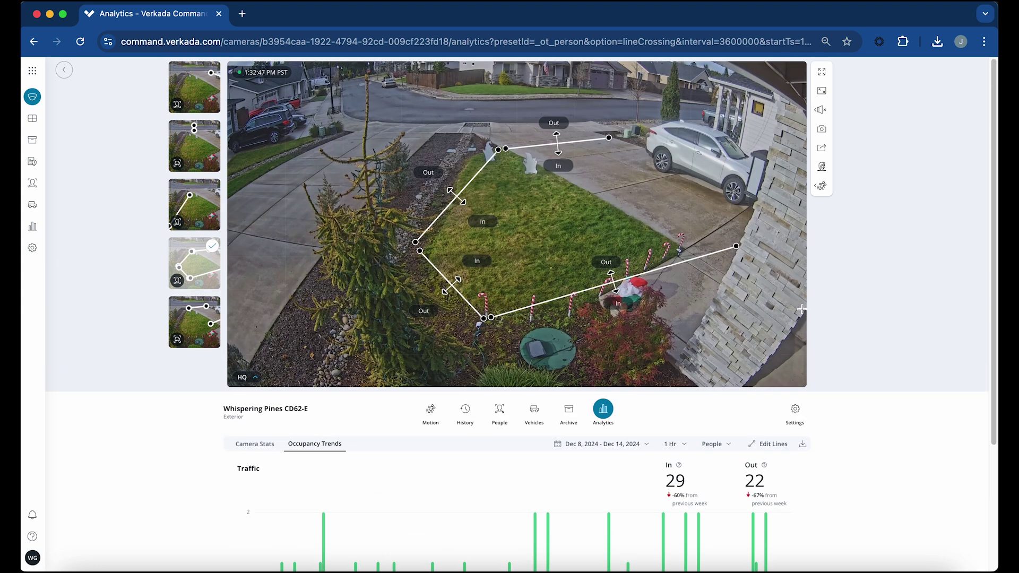
- Go to Camera Analytics and open the Front Multi Camera OT dashboard (72 in, 63 out for Dec 15–21)
left_click(34, 231)
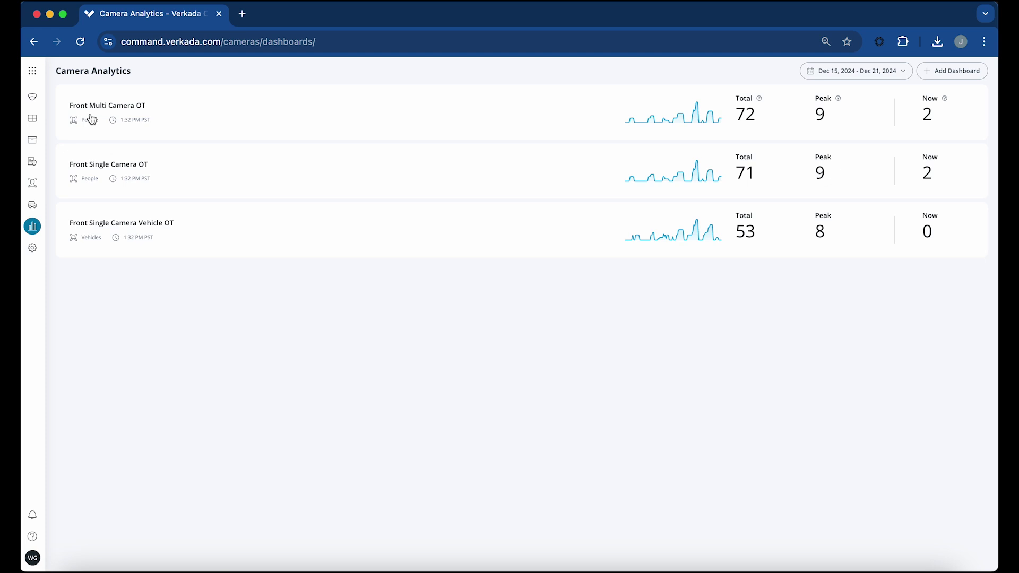
left_click(145, 116)
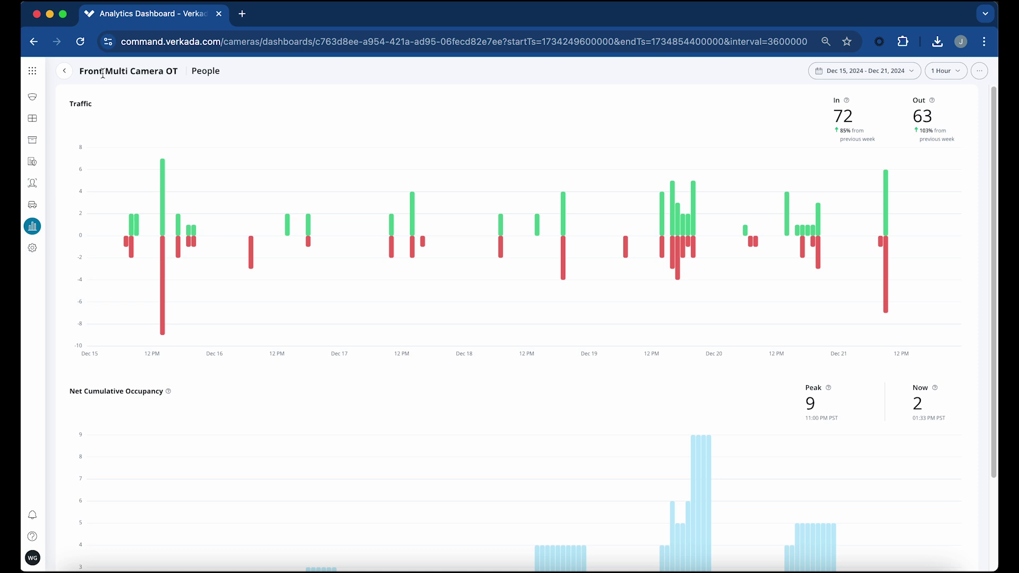
scroll(209, 145, "down", 3)
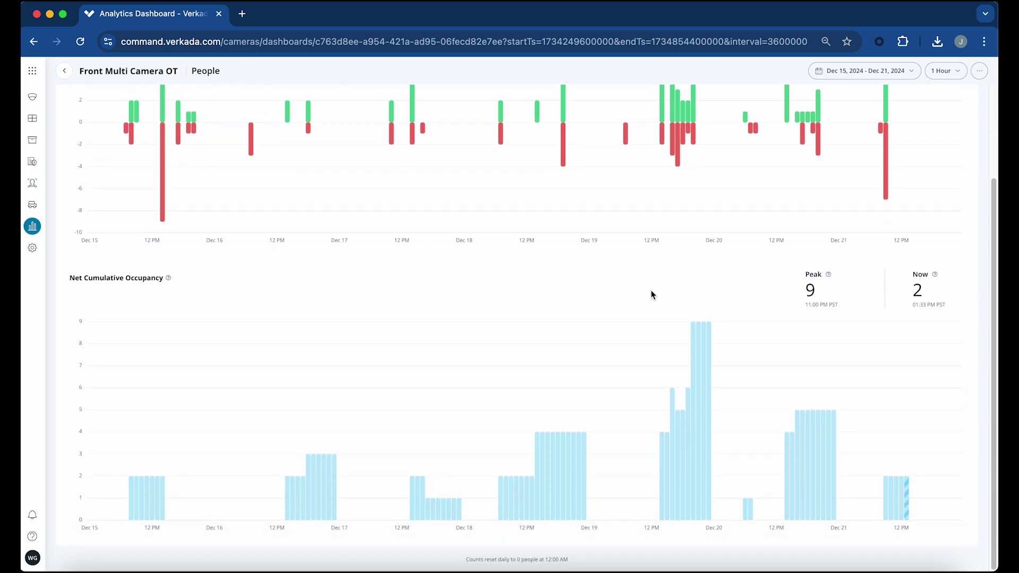
mouse_move(167, 281)
mouse_move(704, 359)
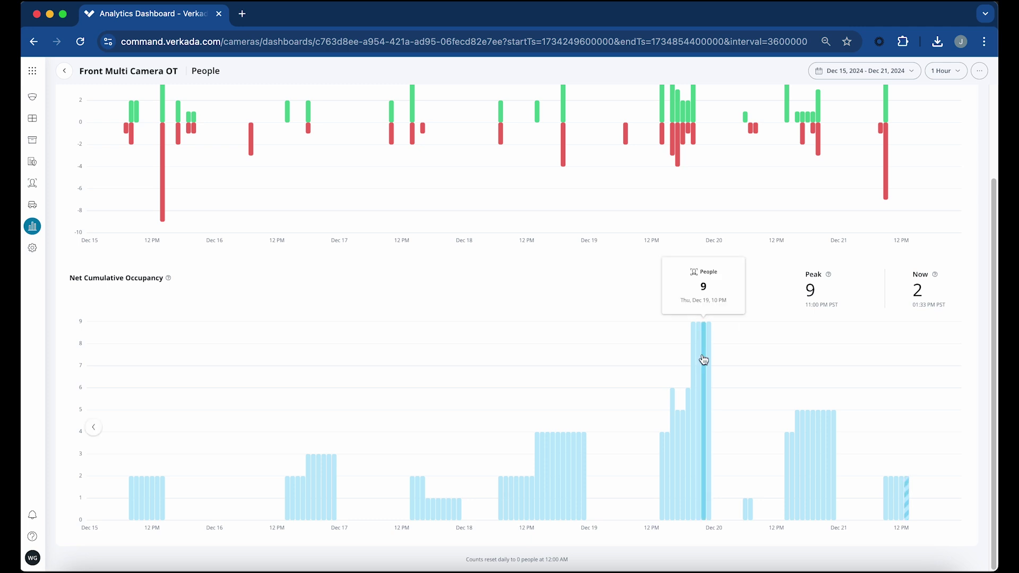
mouse_move(749, 443)
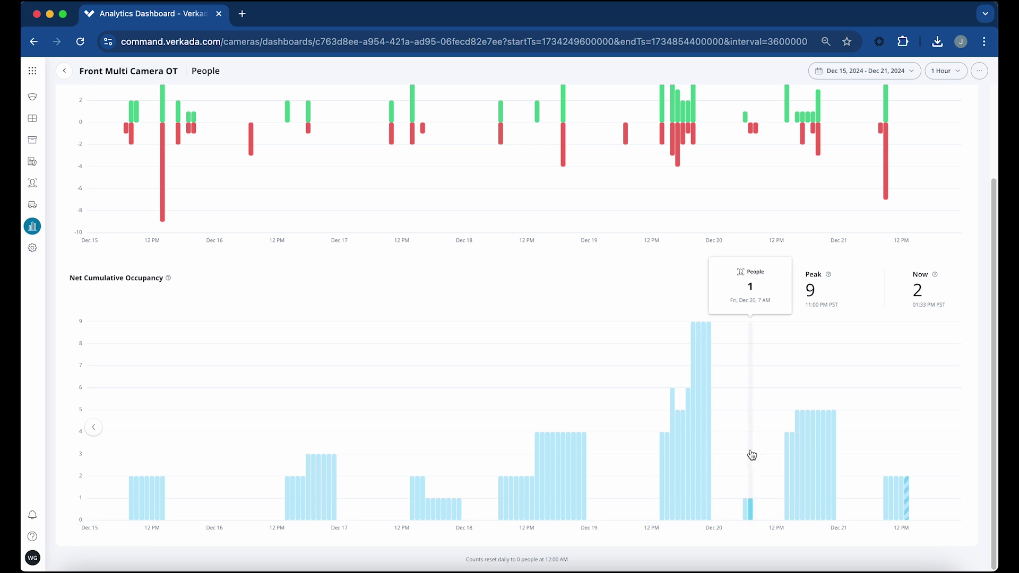
mouse_move(819, 444)
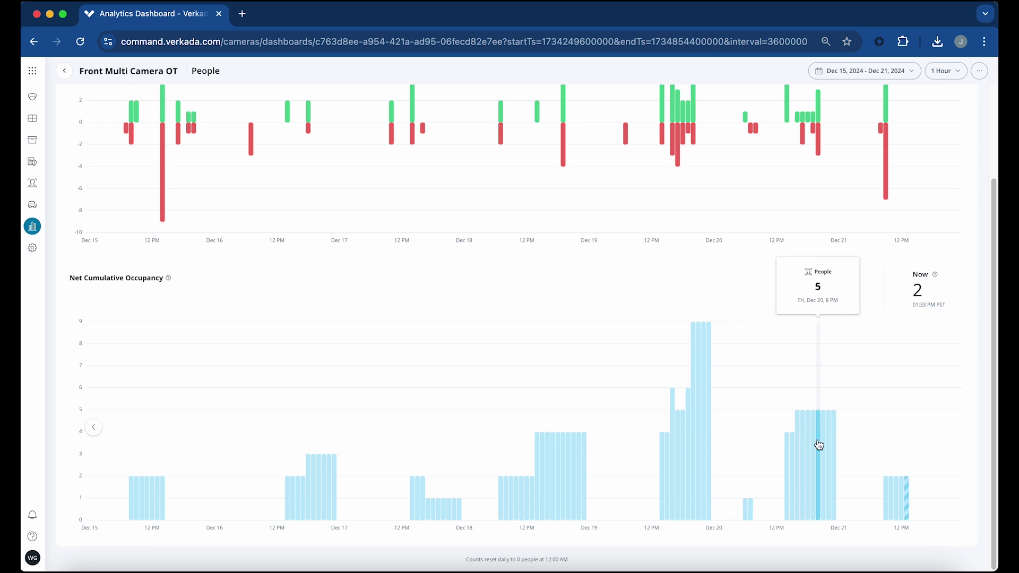
- Edit the Front Multi Camera OT dashboard and review its Reset Count and People with Access panels
left_click(979, 70)
left_click(941, 92)
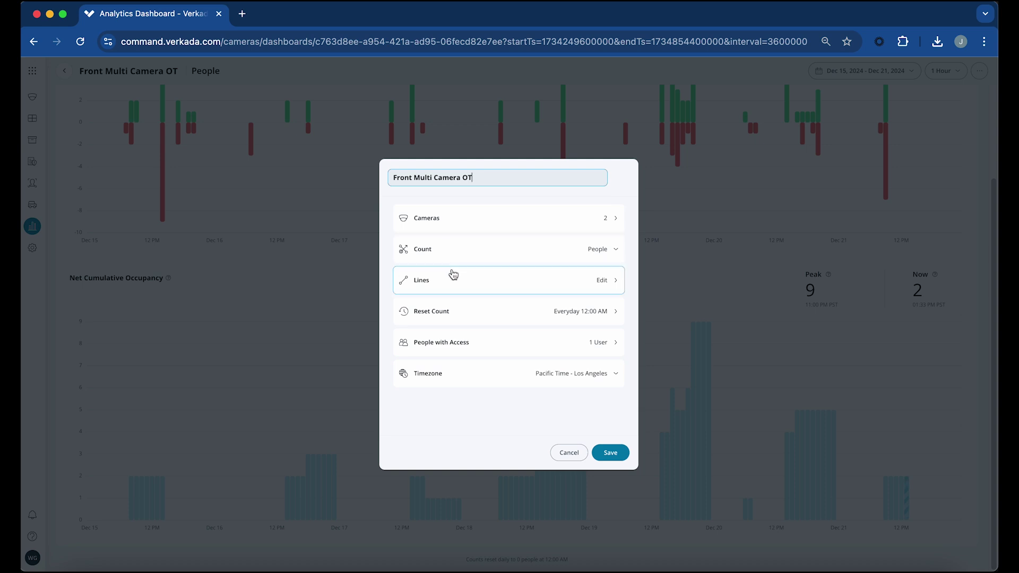
left_click(453, 313)
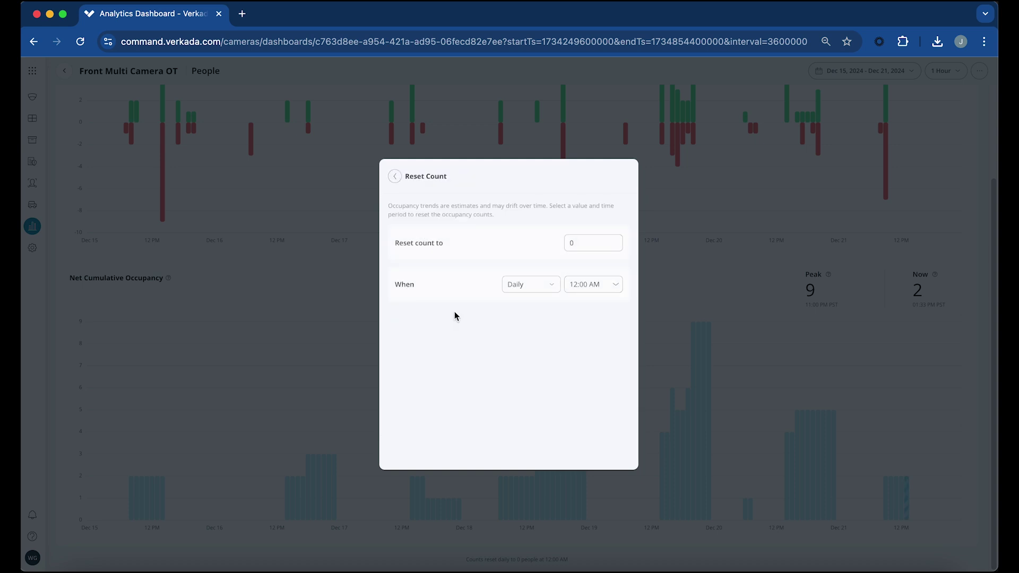
left_click(395, 176)
left_click(463, 345)
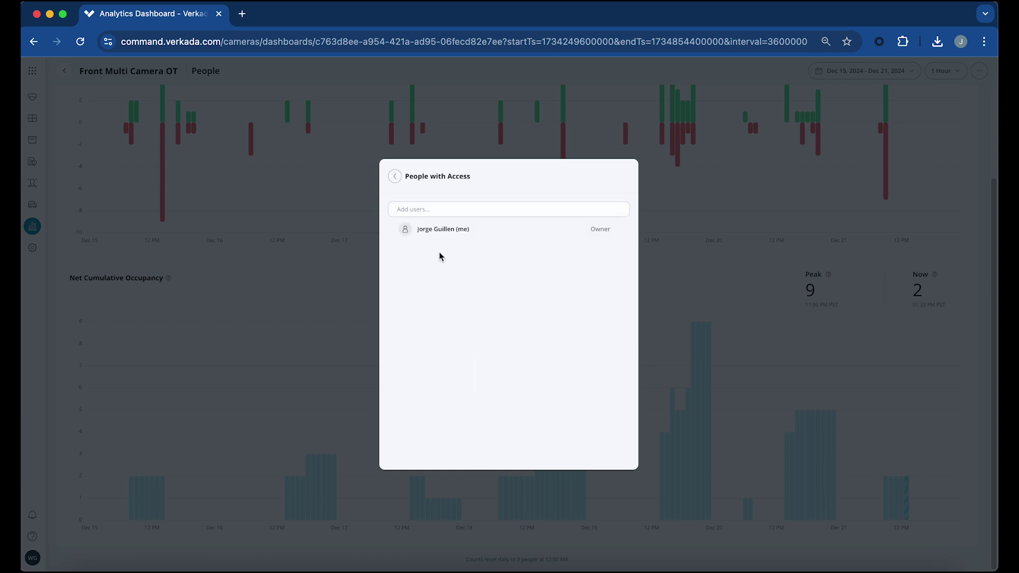
left_click(393, 178)
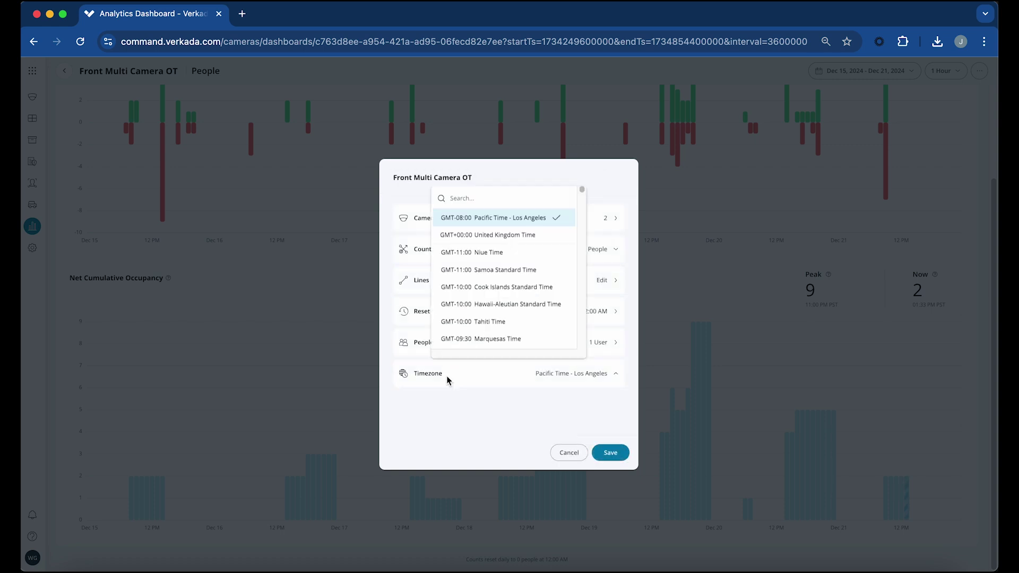